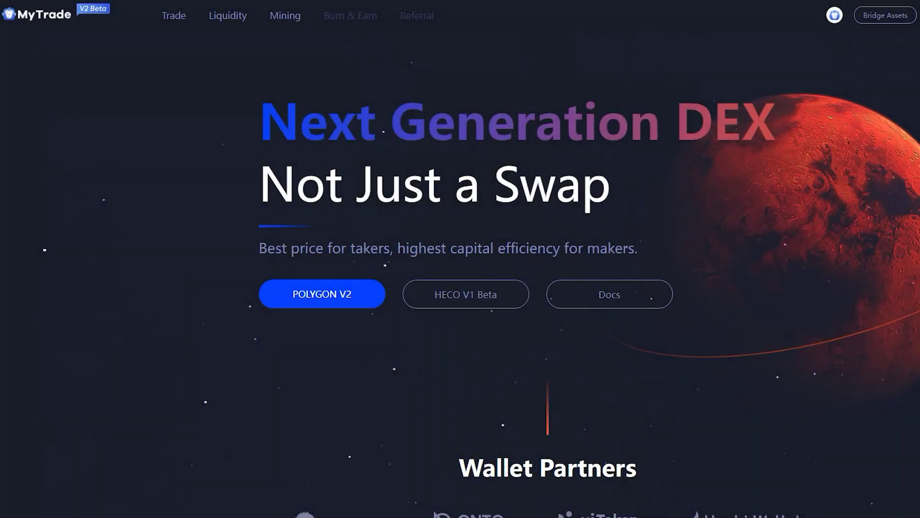
# - Scroll down the landing page and go to MyTrade's Trade page
pyautogui.scroll(-2, 546, 288)
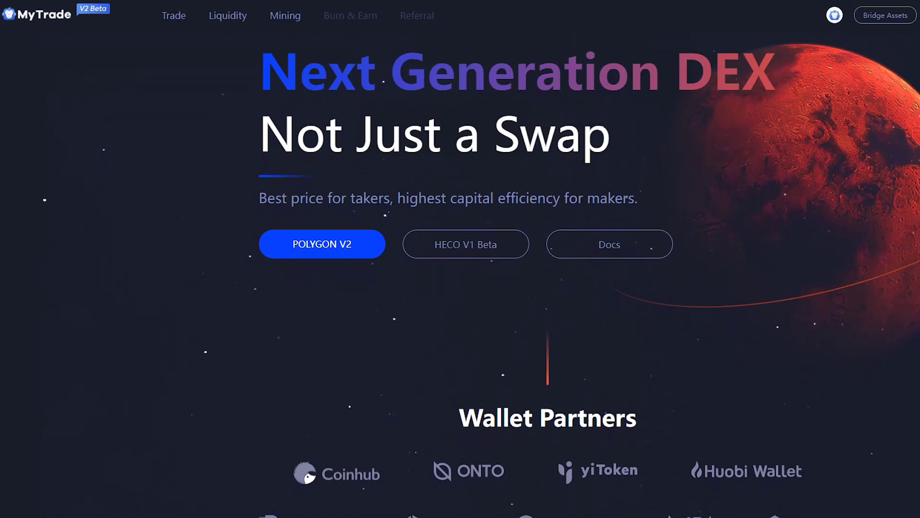
pyautogui.scroll(-2, 546, 287)
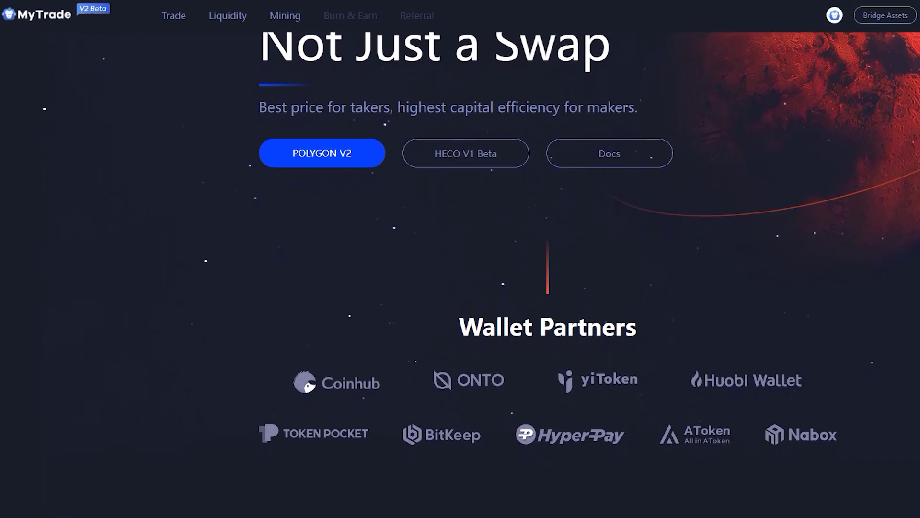
pyautogui.scroll(-2, 547, 288)
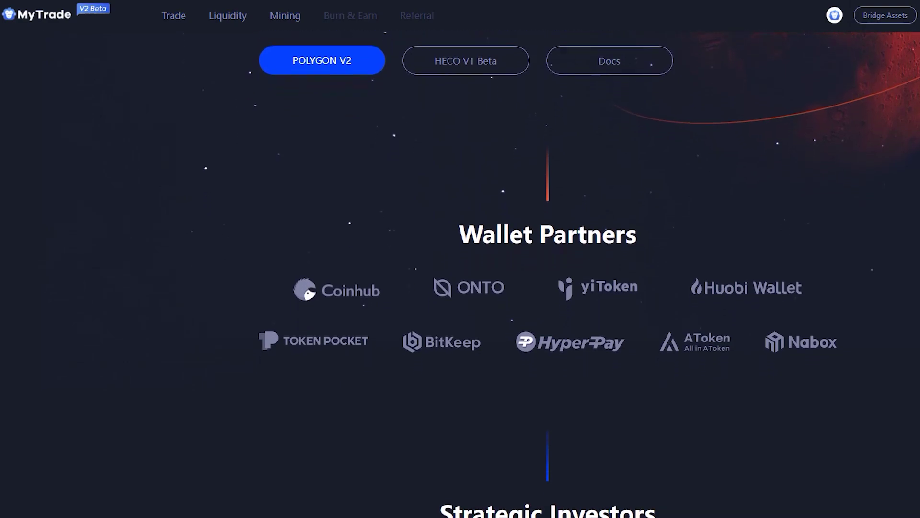
pyautogui.scroll(-2, 547, 287)
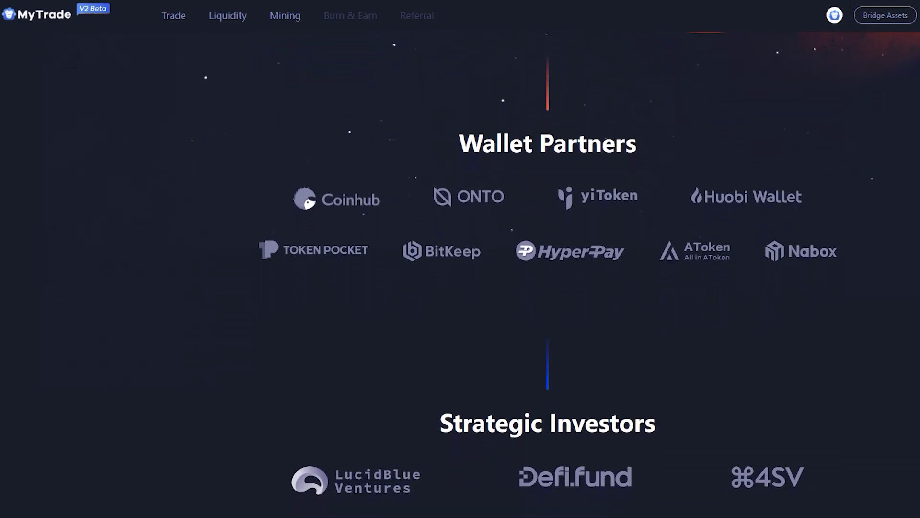
pyautogui.scroll(-2, 547, 287)
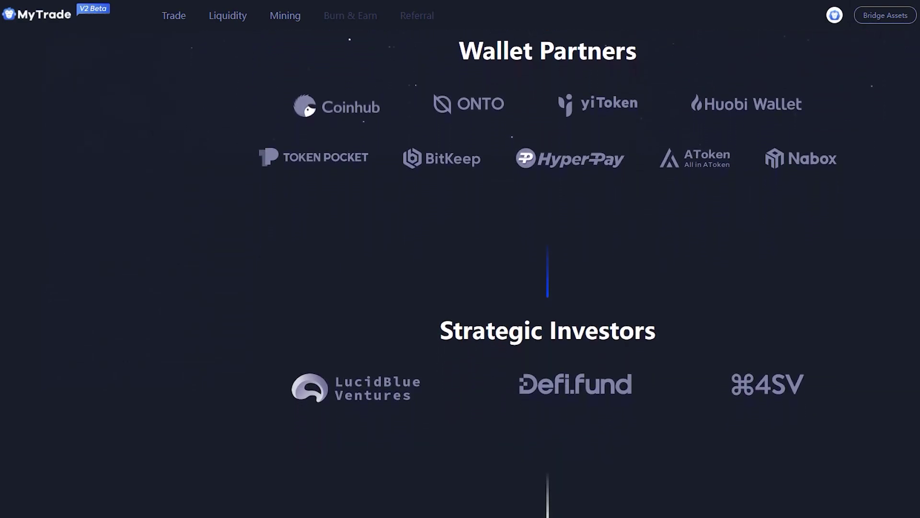
pyautogui.scroll(-1, 546, 287)
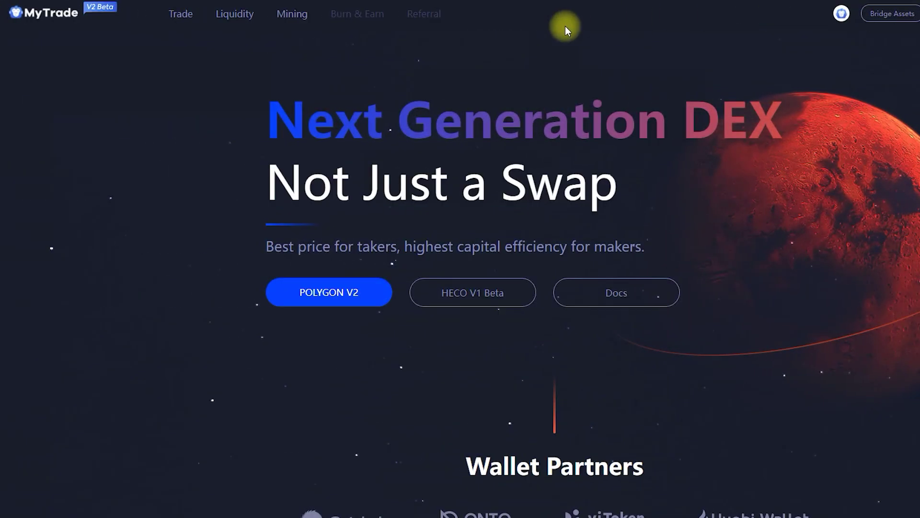
pyautogui.click(201, 21)
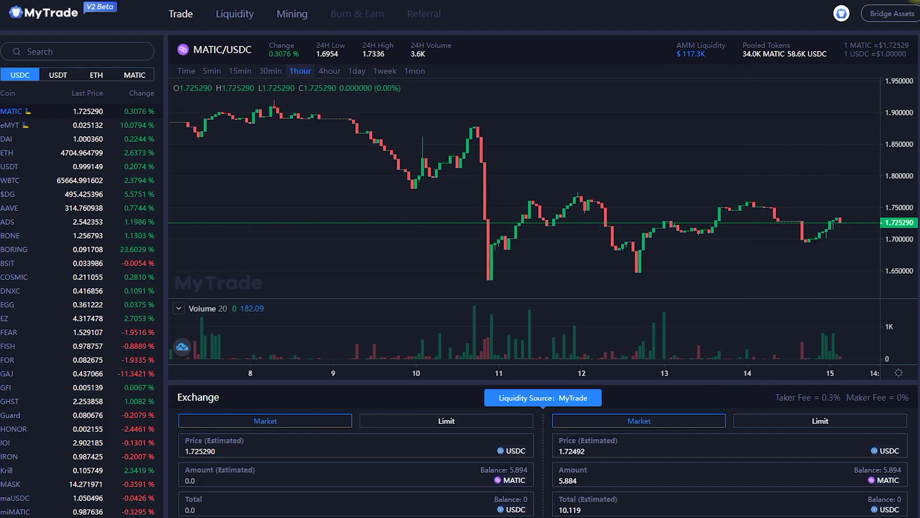
# - Confirm the wallet balance on Polygon Mainnet and settle on the MATIC/USDC pair
pyautogui.hotkey('alt', 'shift', 'm')
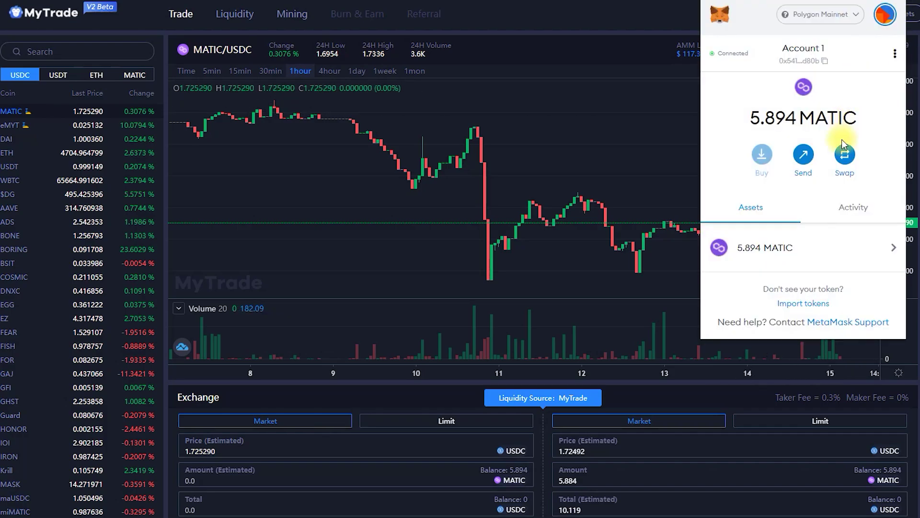
pyautogui.click(590, 10)
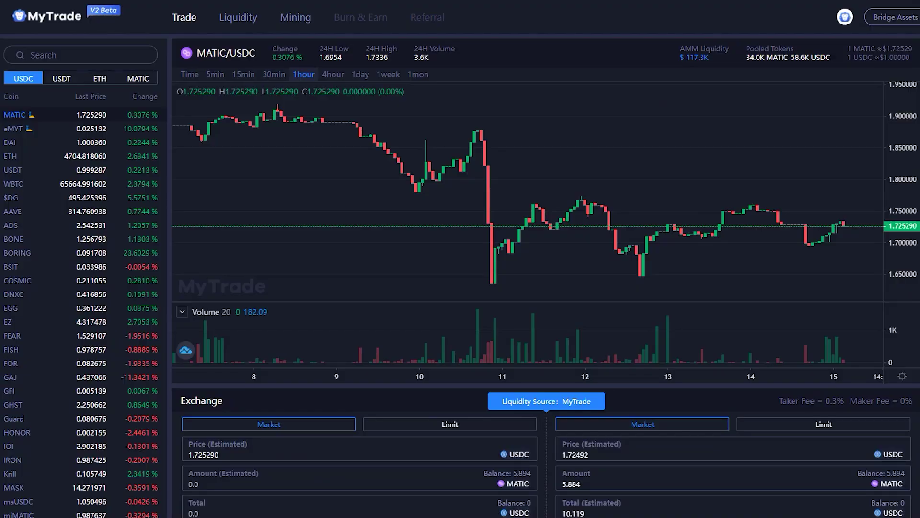
pyautogui.click(901, 1)
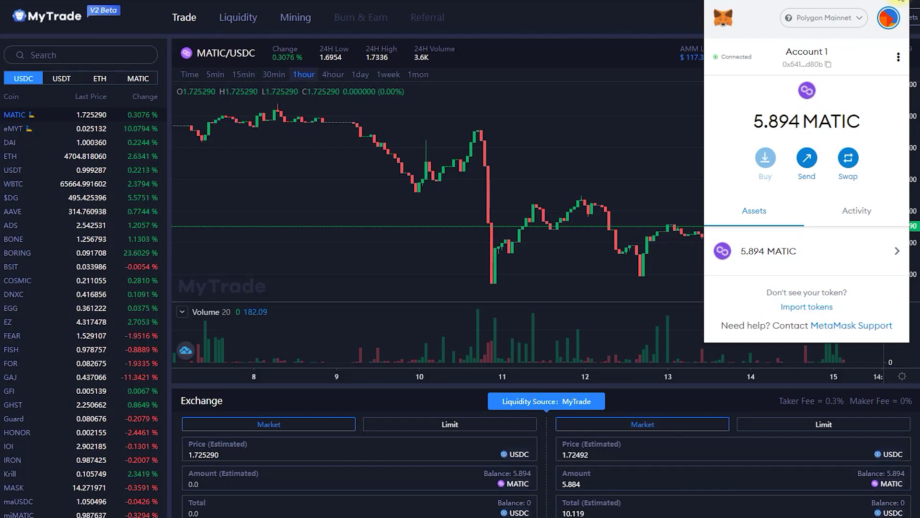
pyautogui.click(824, 18)
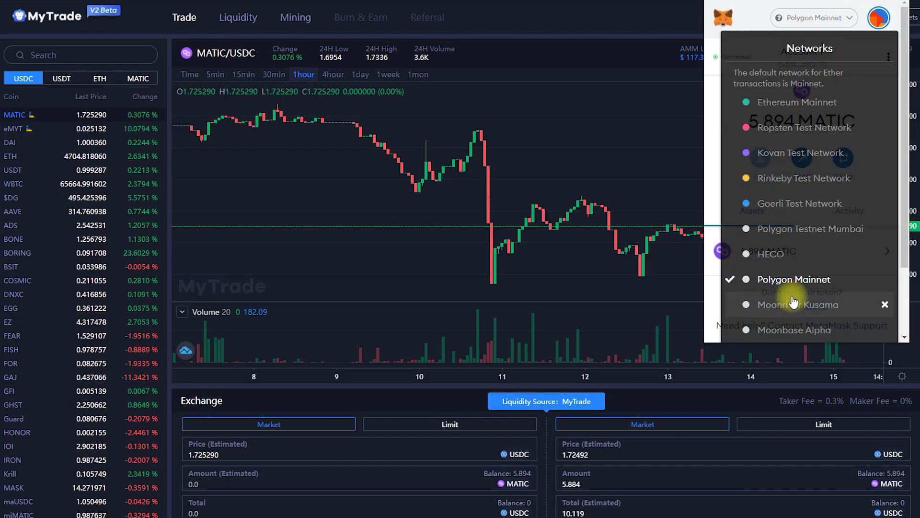
pyautogui.click(824, 18)
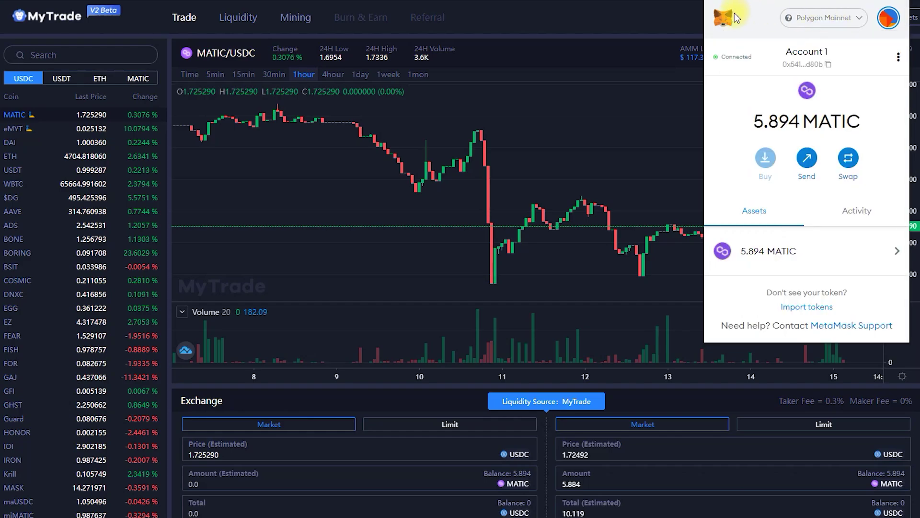
pyautogui.click(654, 11)
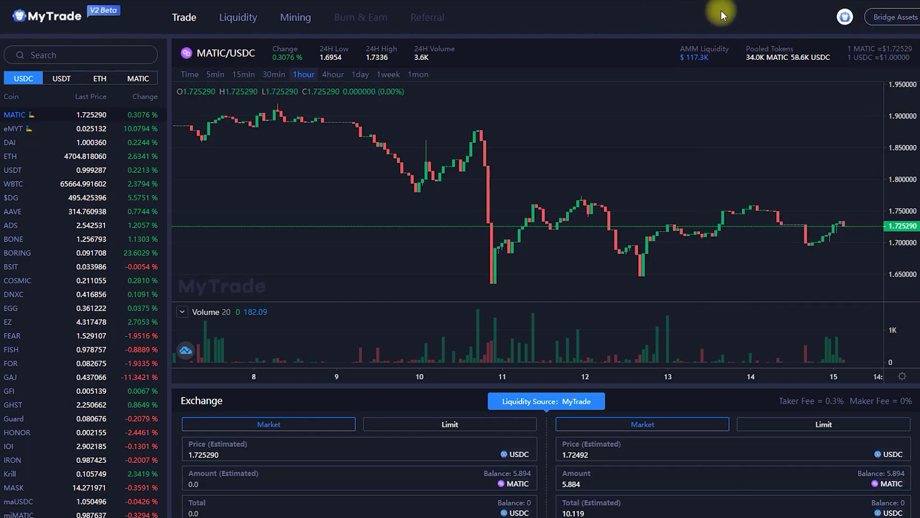
pyautogui.click(82, 129)
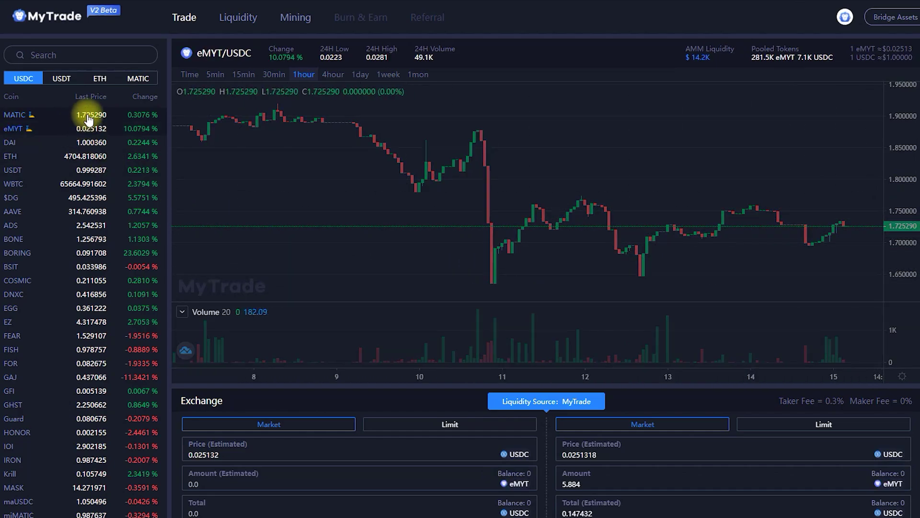
pyautogui.click(88, 119)
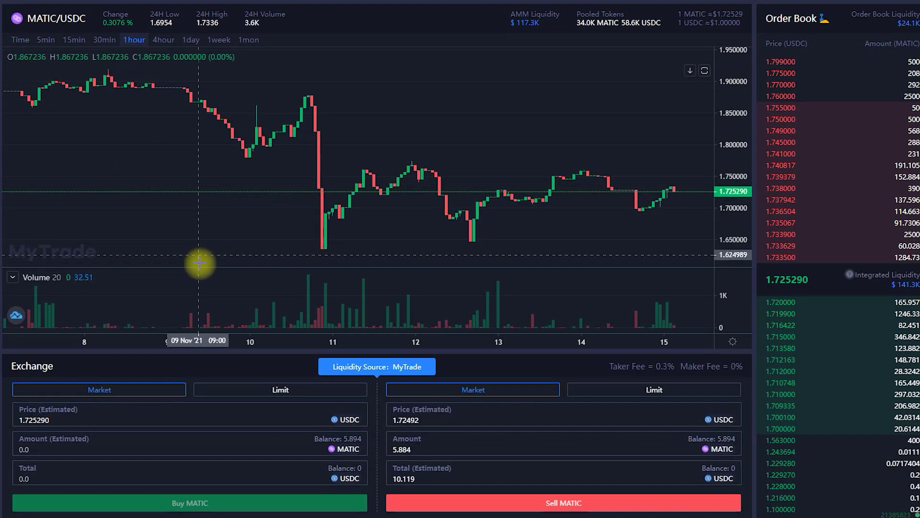
# - Replace the 5.884 sell amount with 1 and swap 1 MATIC for about 1.72 USDC
pyautogui.click(434, 448)
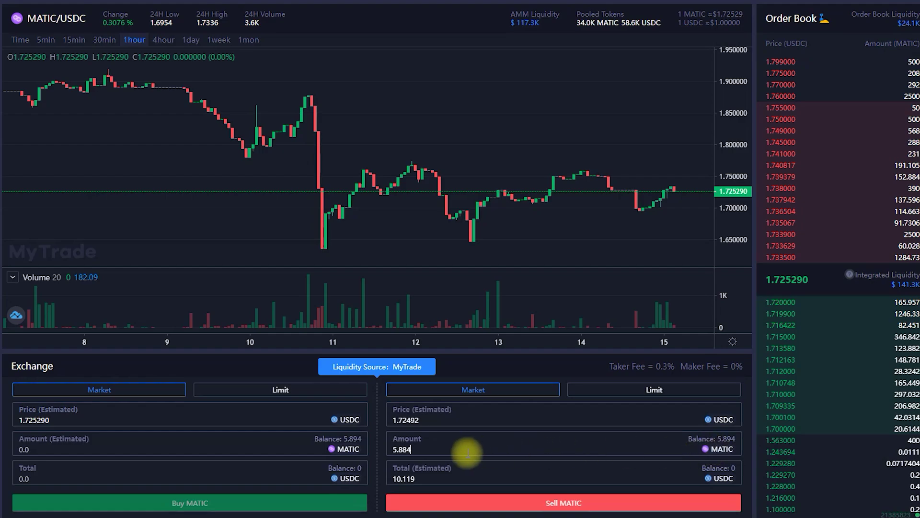
pyautogui.doubleClick(399, 449)
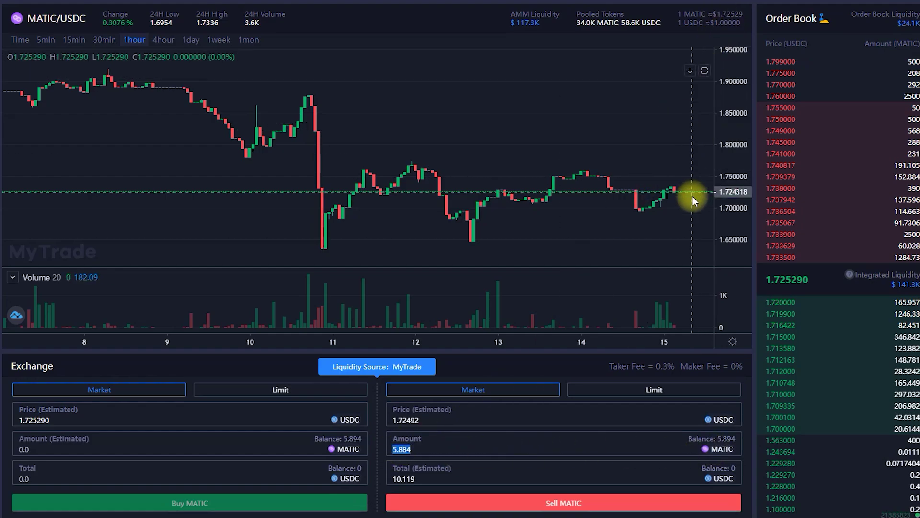
pyautogui.hotkey('alt', 'shift', 'm')
pyautogui.click(504, 153)
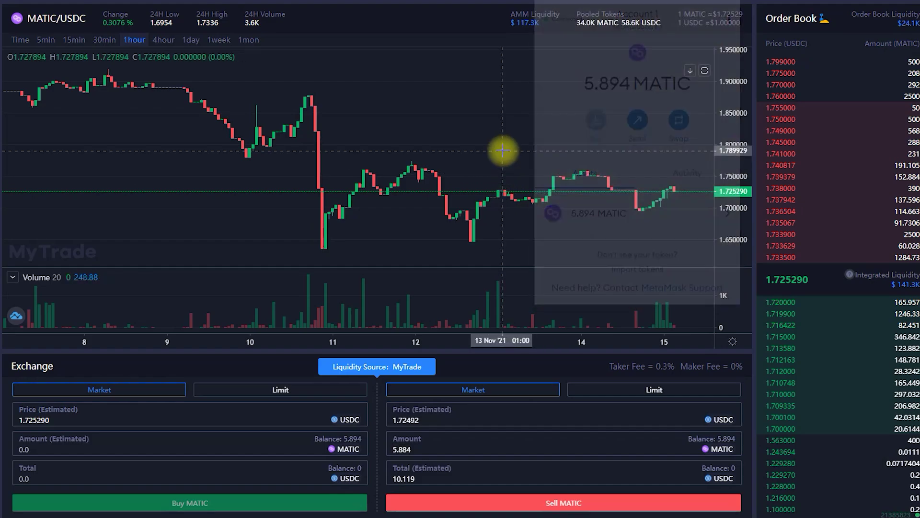
pyautogui.moveTo(422, 447); pyautogui.dragTo(363, 447)
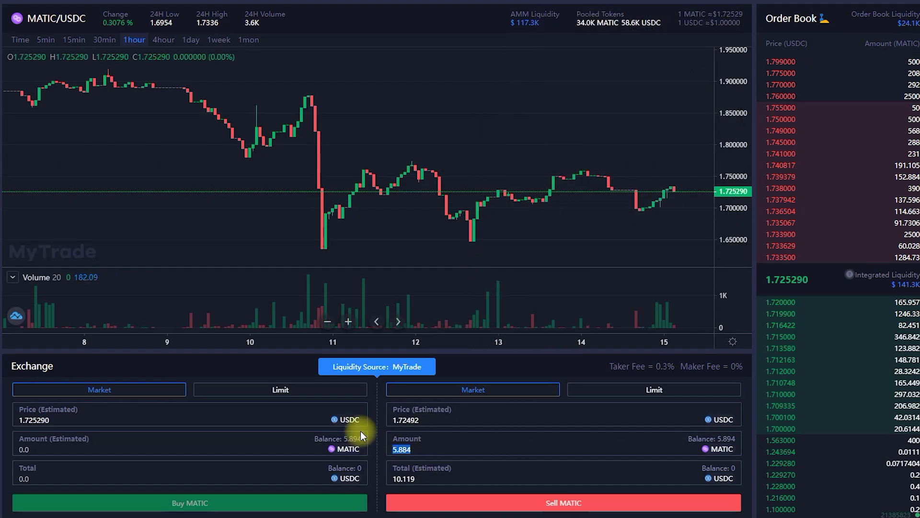
pyautogui.write('1')
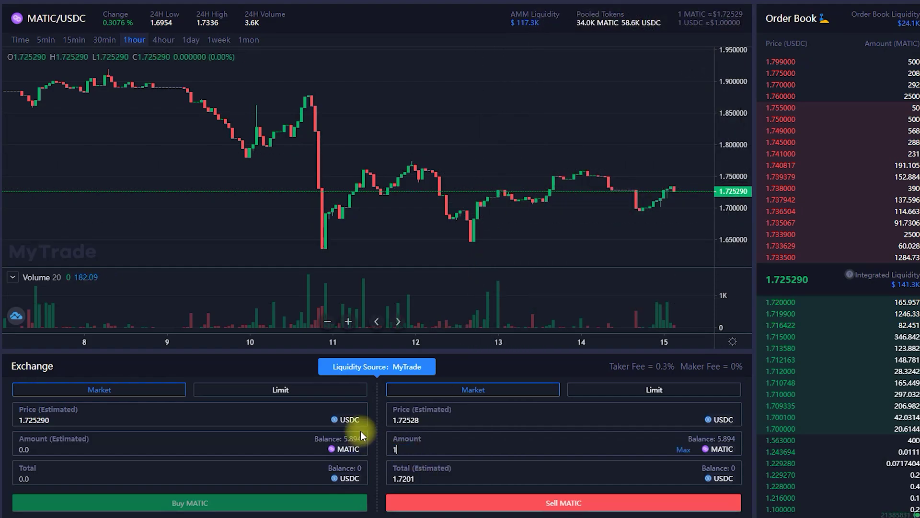
pyautogui.click(579, 507)
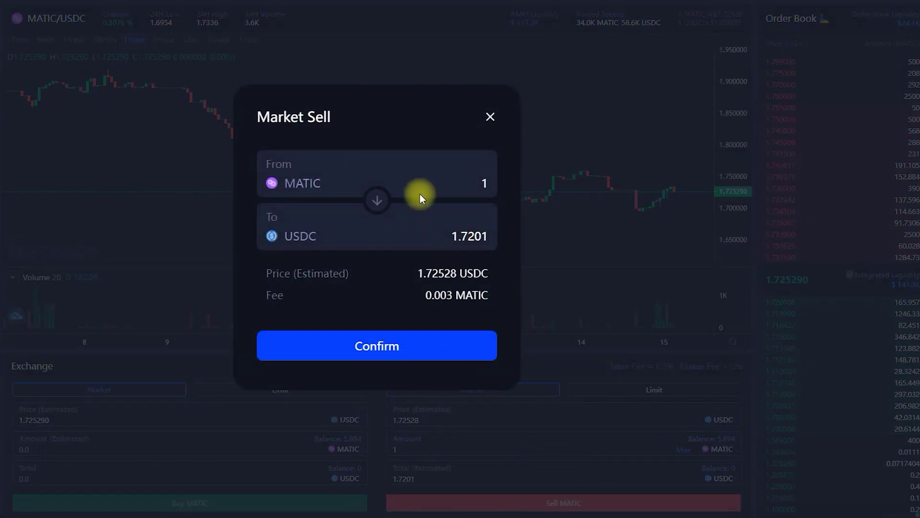
pyautogui.click(370, 350)
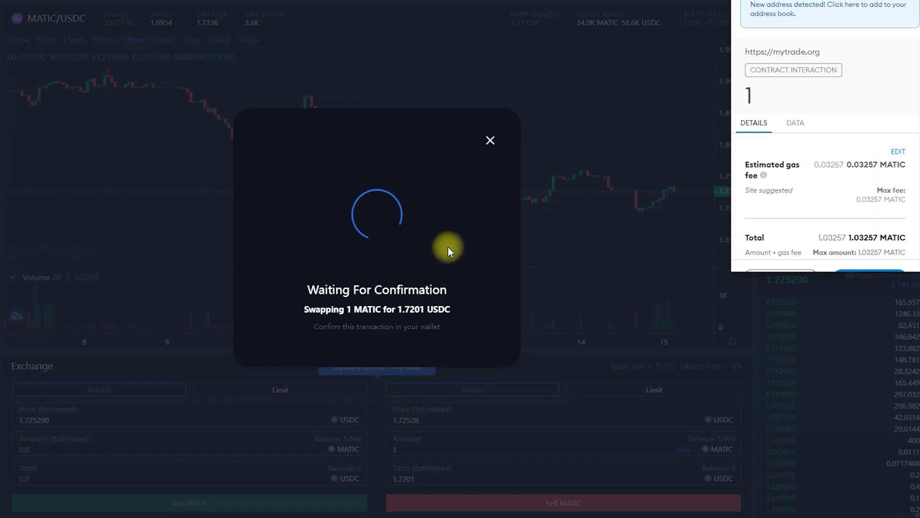
pyautogui.scroll(-1, 901, 120)
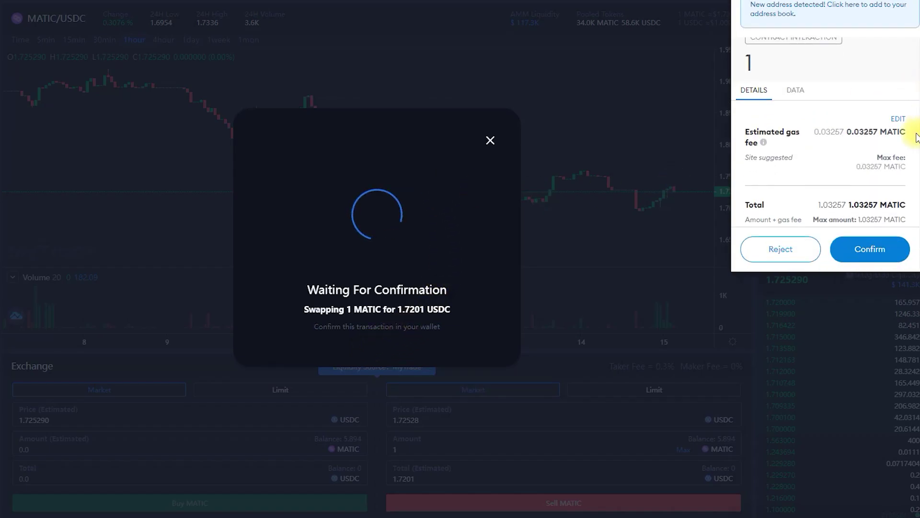
pyautogui.click(866, 250)
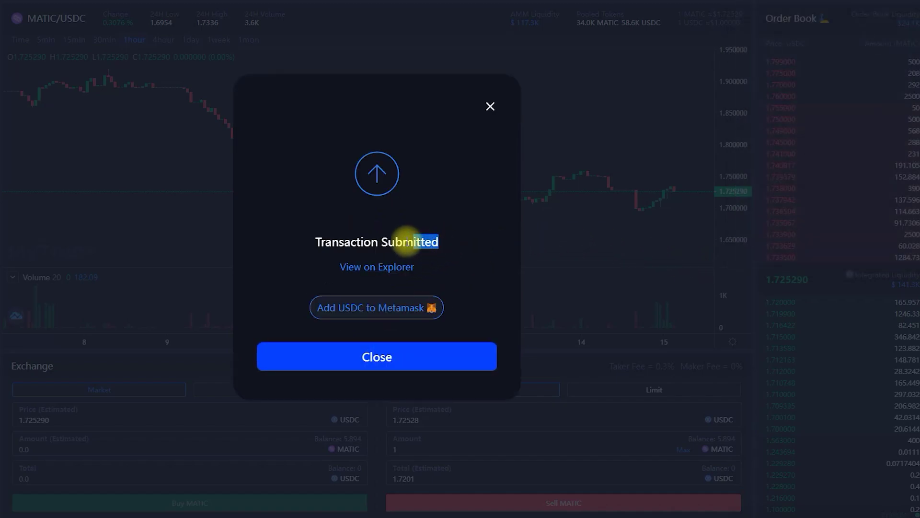
# - Add the USDC token to the MetaMask token list
pyautogui.moveTo(407, 242); pyautogui.dragTo(308, 240)
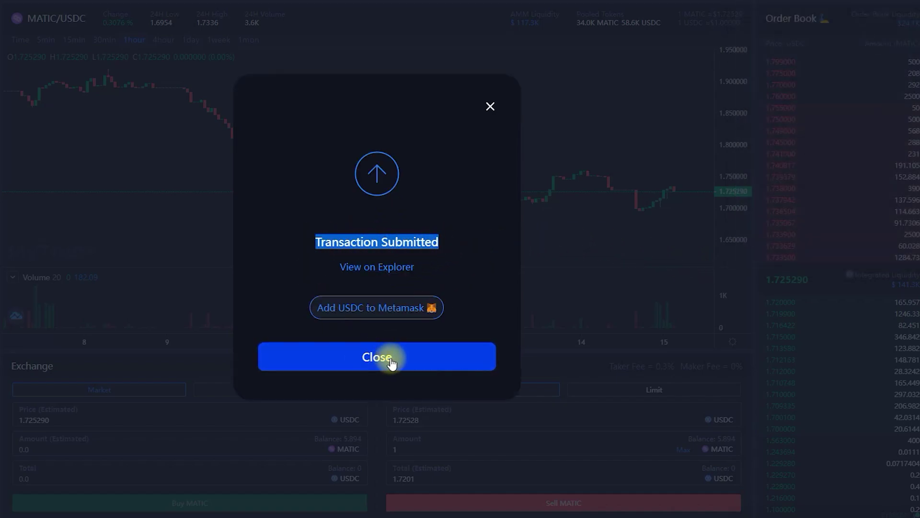
pyautogui.click(422, 309)
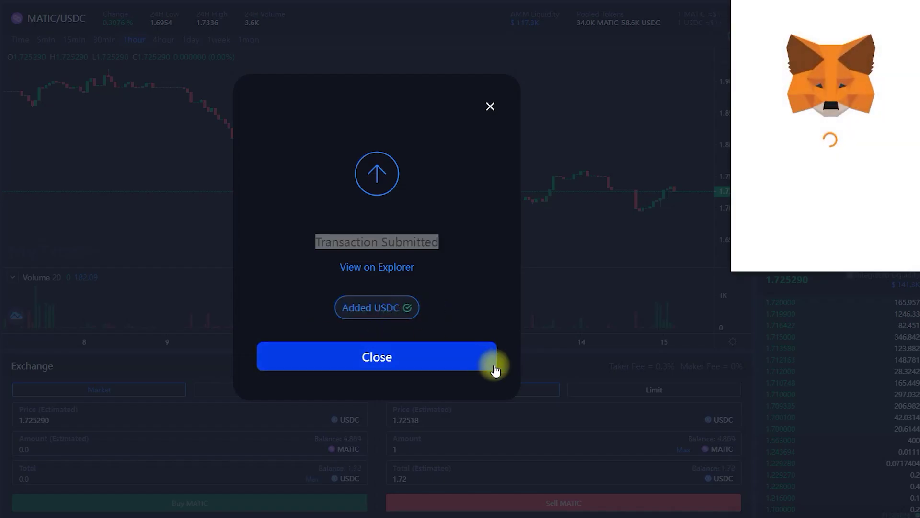
pyautogui.click(887, 248)
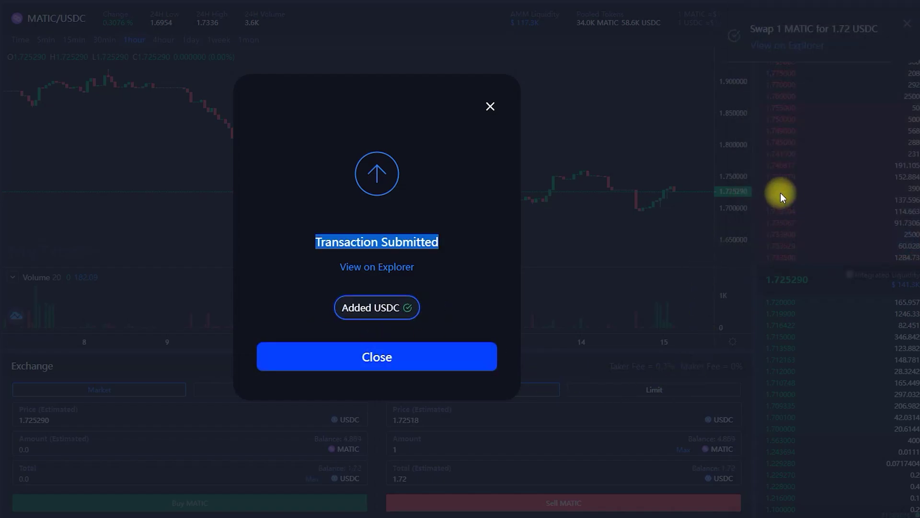
# - Dismiss the swap notice, verify 4.8699 MATIC and 1.720063 USDC, then select eMYT/USDC
pyautogui.click(413, 358)
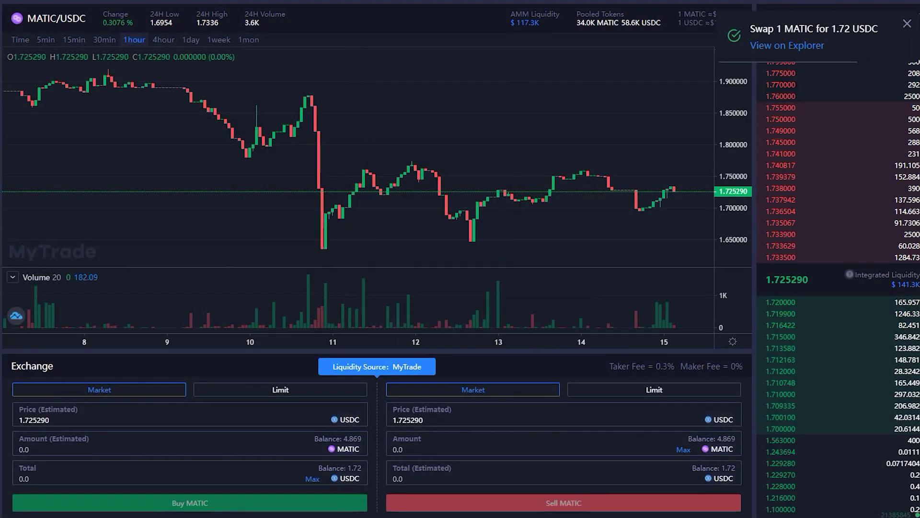
pyautogui.click(737, 18)
pyautogui.click(587, 180)
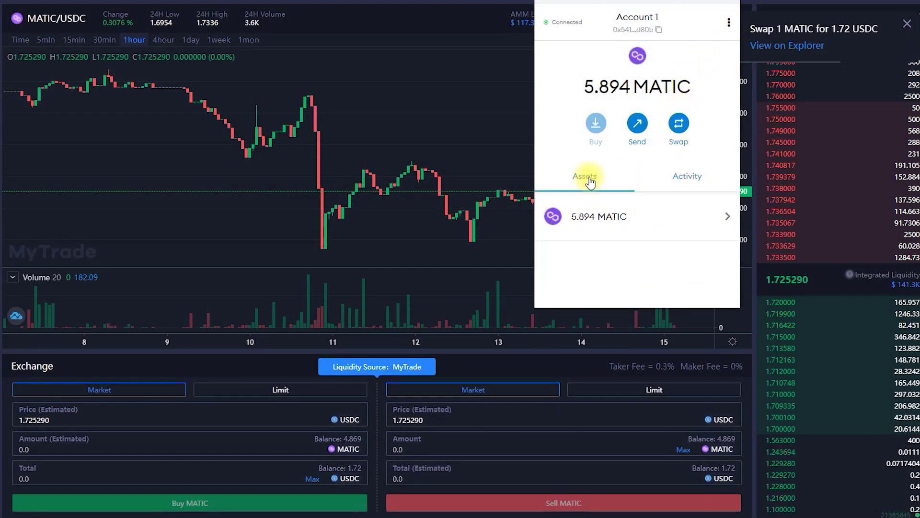
pyautogui.scroll(-1, 636, 205)
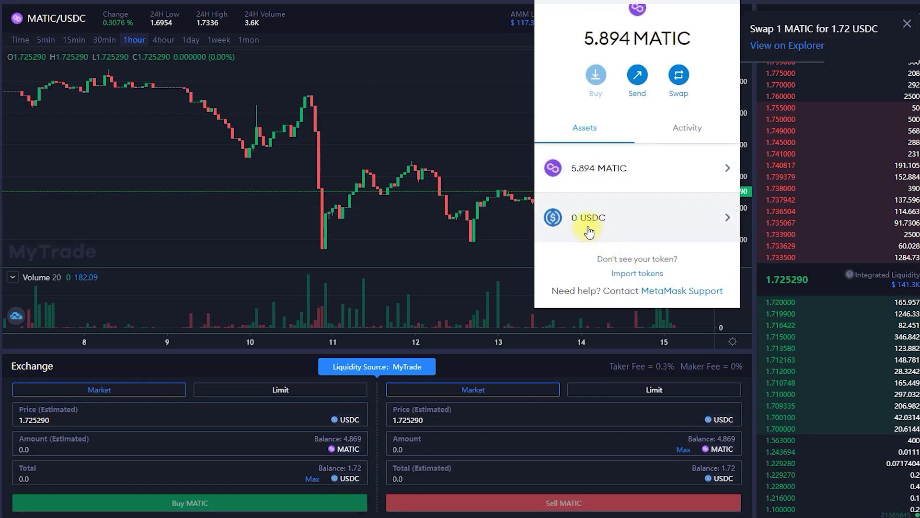
pyautogui.click(509, 124)
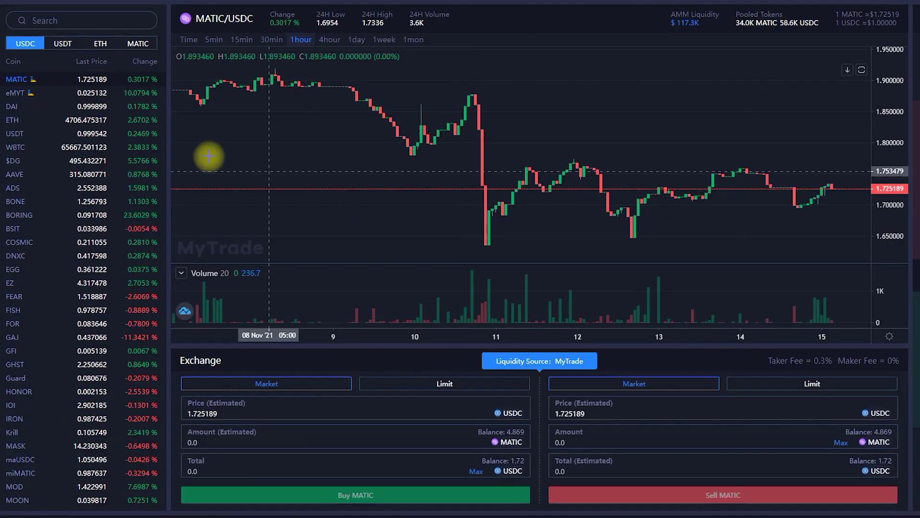
pyautogui.click(18, 91)
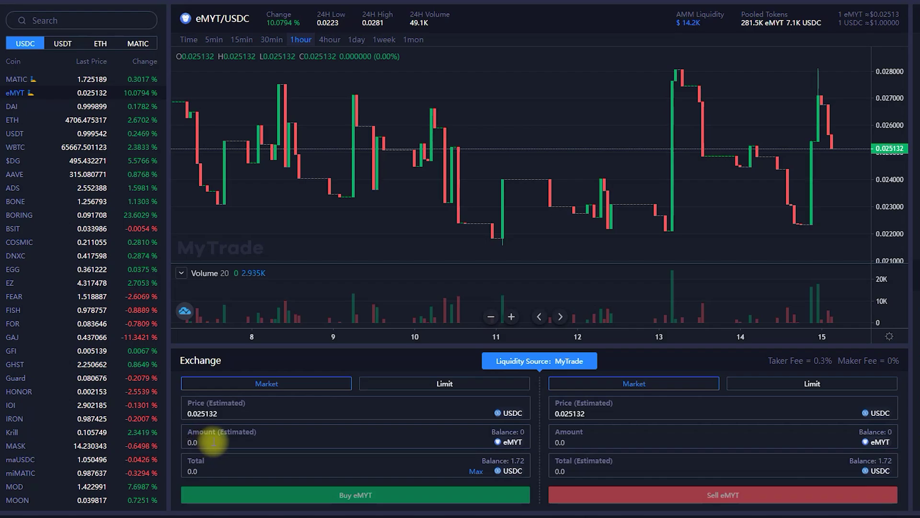
# - Enter 1 eMYT as the market buy amount, totalling 0.025209 USDC
pyautogui.write('1')
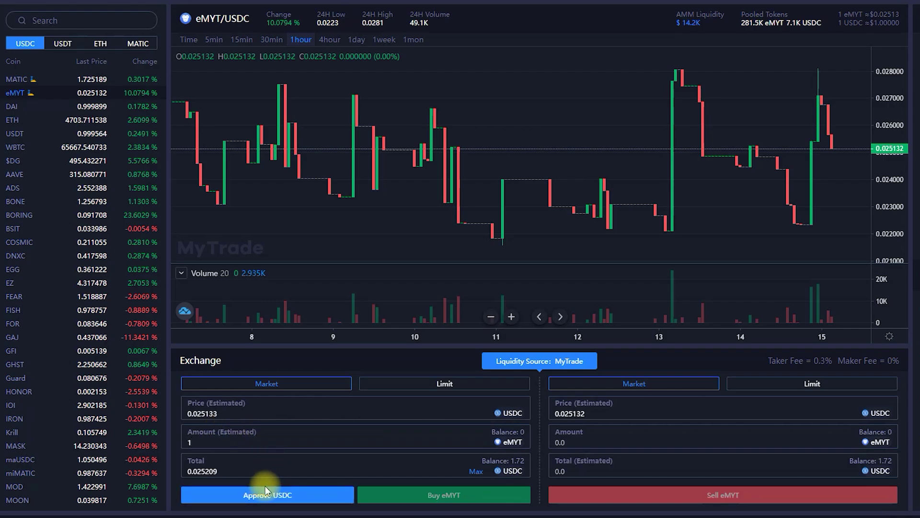
# - Add eMYT to MetaMask and confirm it lists a 0 eMYT balance
pyautogui.click(755, 7)
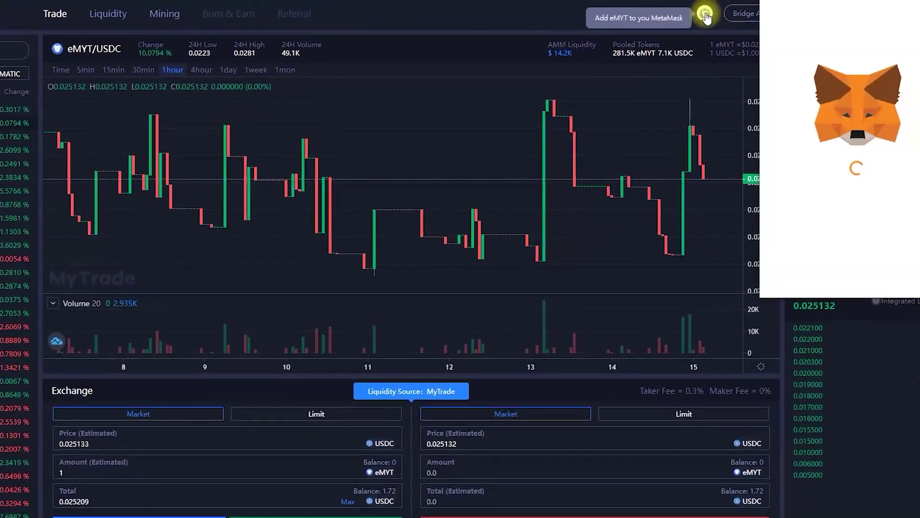
pyautogui.click(884, 279)
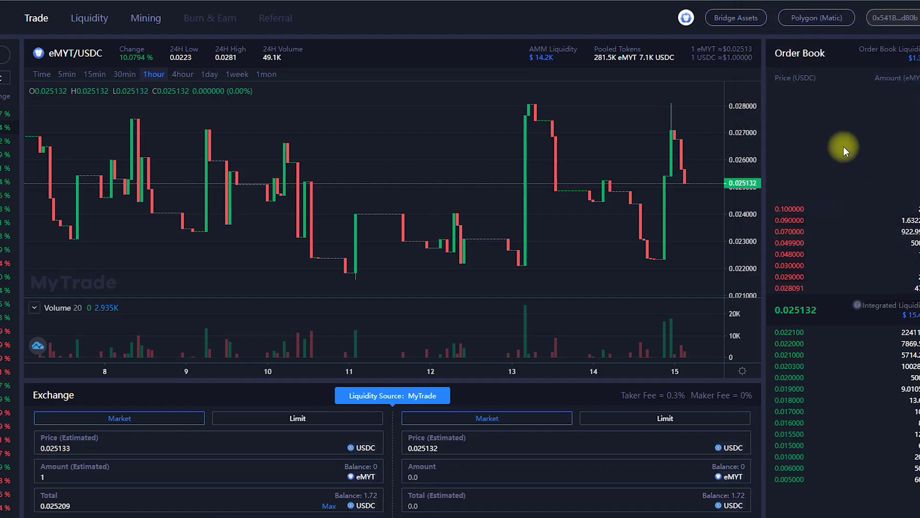
pyautogui.click(742, 1)
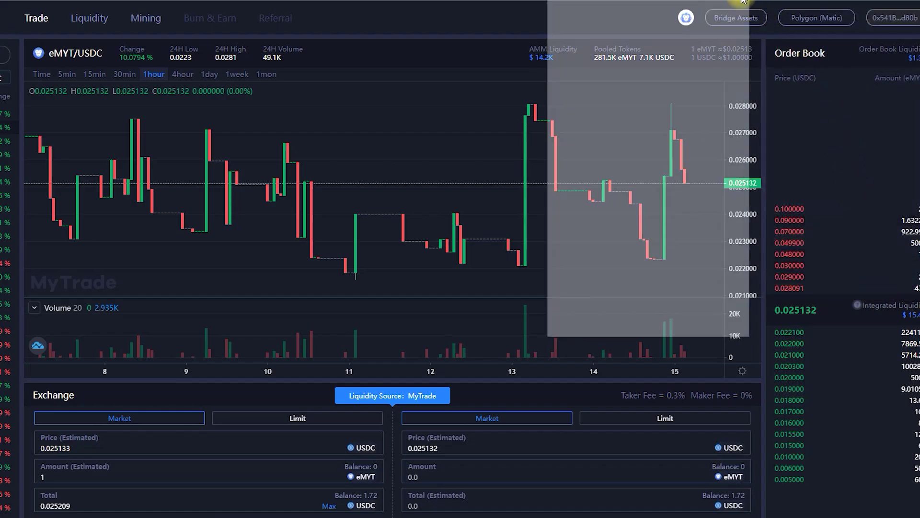
pyautogui.click(484, 41)
pyautogui.scroll(-1, 61, 459)
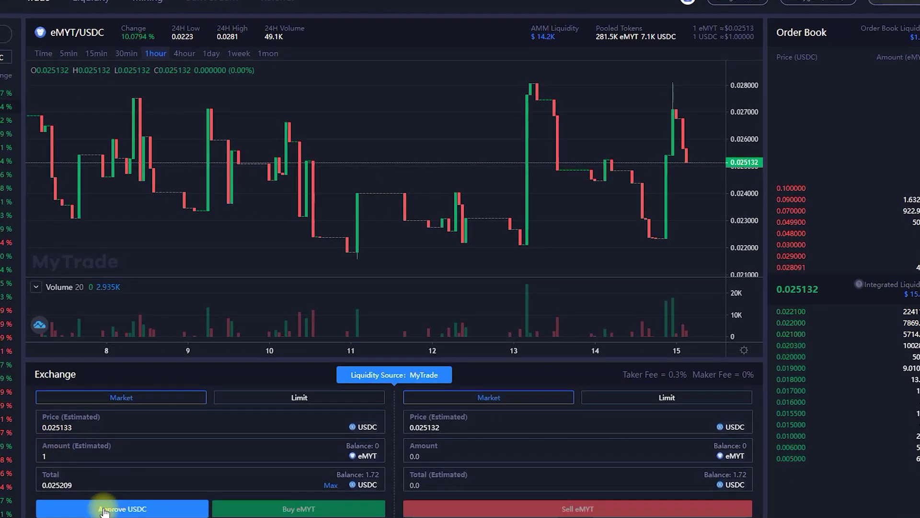
# - Grant the site permission to spend USDC
pyautogui.click(104, 511)
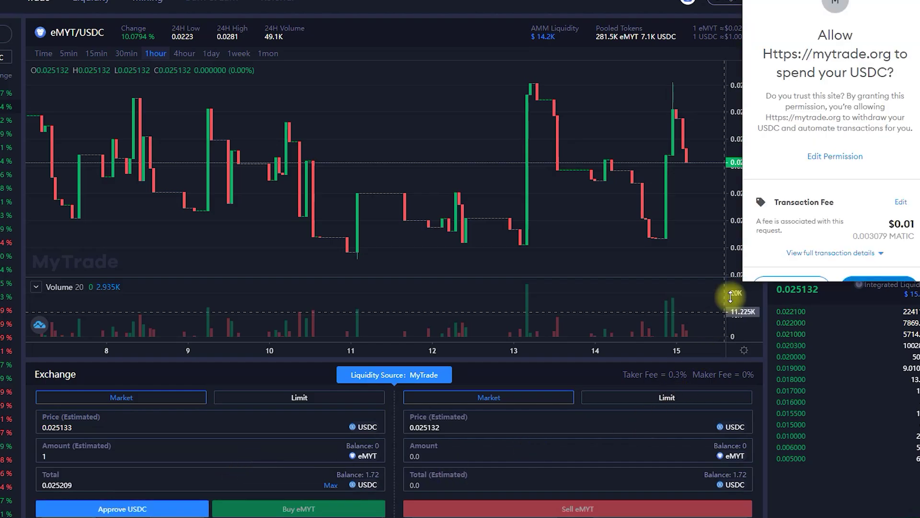
pyautogui.scroll(-1, 868, 255)
pyautogui.click(879, 257)
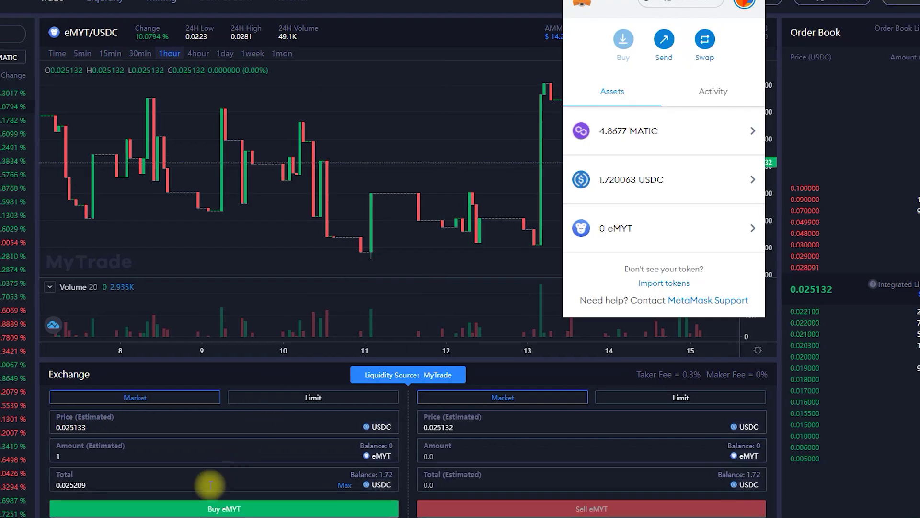
# - Buy 1 eMYT at market for 0.025209 USDC and review the wallet balances
pyautogui.click(207, 511)
pyautogui.click(393, 360)
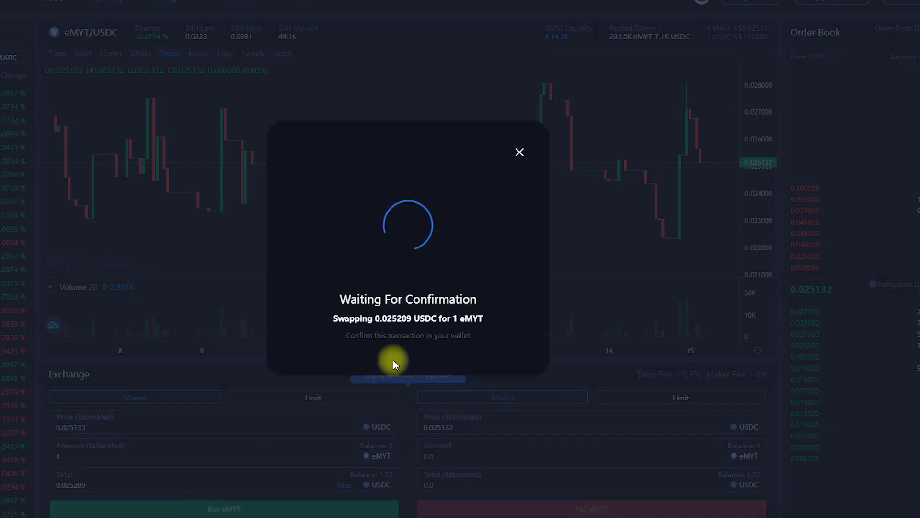
pyautogui.click(863, 273)
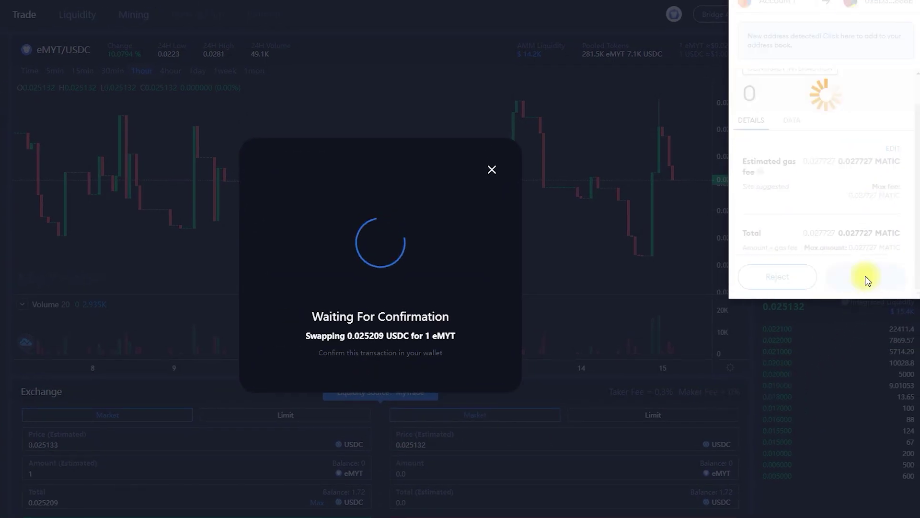
pyautogui.click(404, 390)
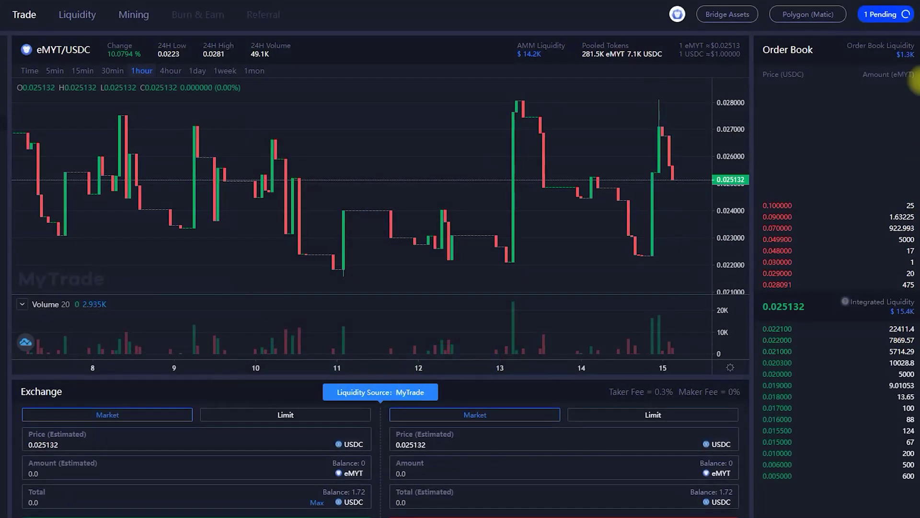
pyautogui.click(744, 1)
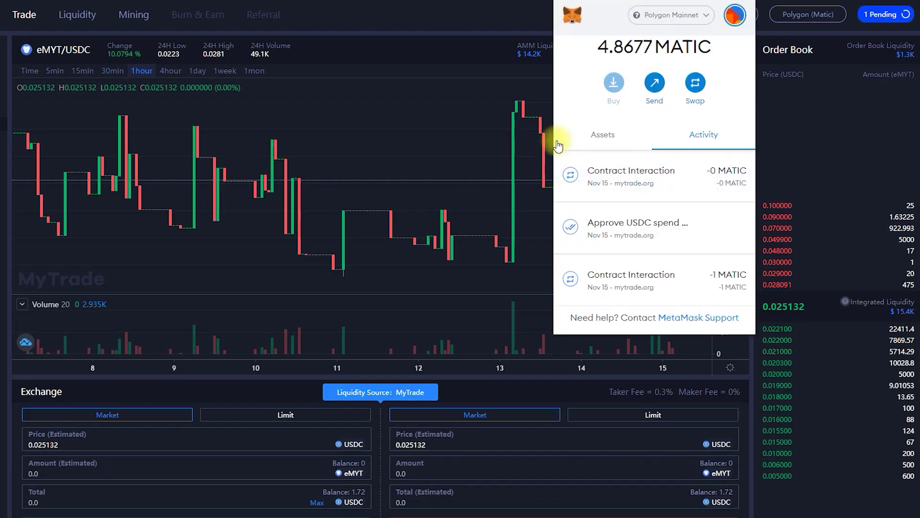
pyautogui.click(604, 132)
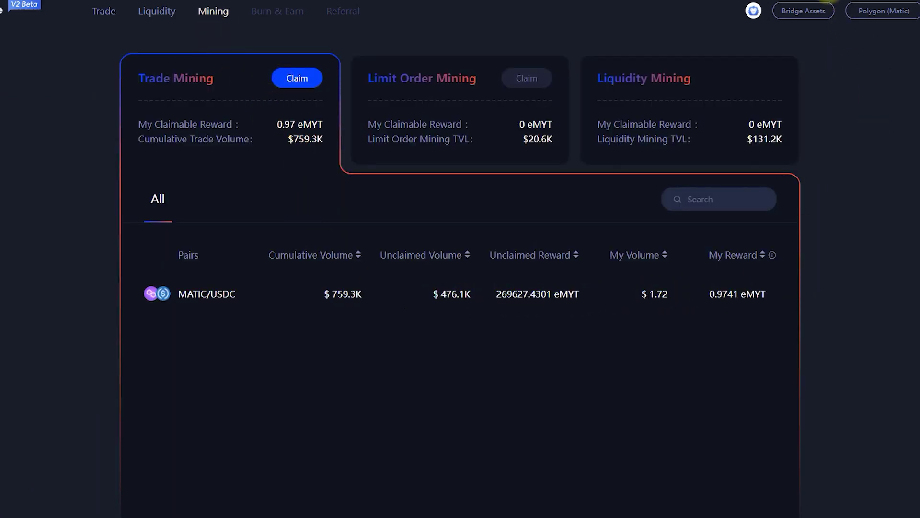
# - Claim the 0.97 eMYT trade-mining reward, raising the wallet to 1.974 eMYT
pyautogui.click(832, 1)
pyautogui.scroll(-3, 749, 248)
pyautogui.click(627, 367)
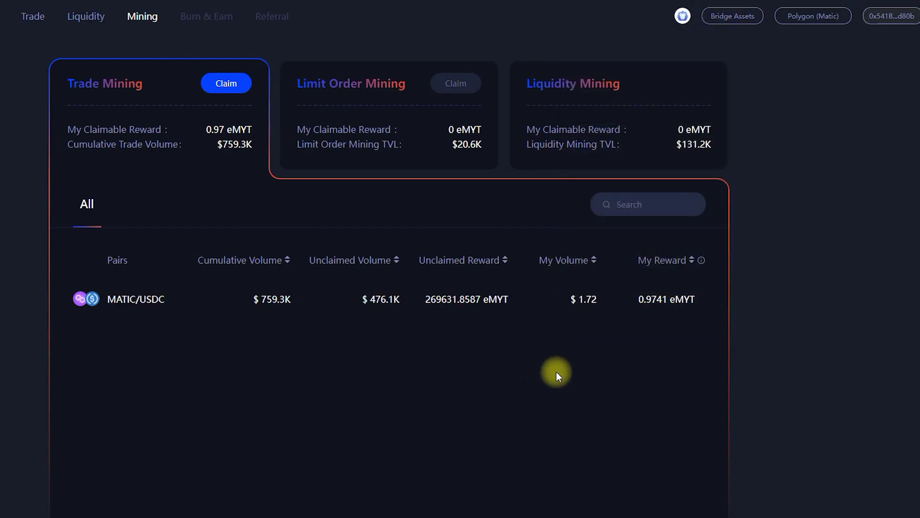
pyautogui.click(238, 87)
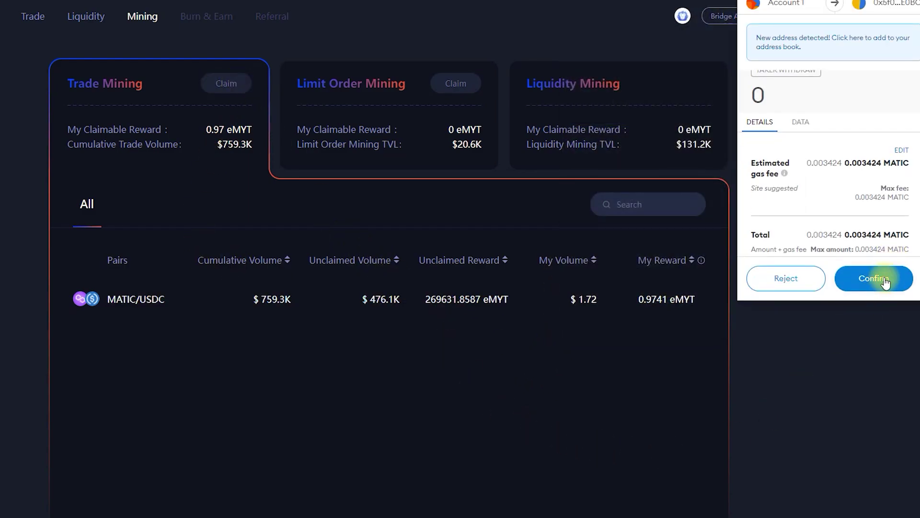
pyautogui.click(882, 281)
pyautogui.click(756, 3)
pyautogui.scroll(-3, 643, 144)
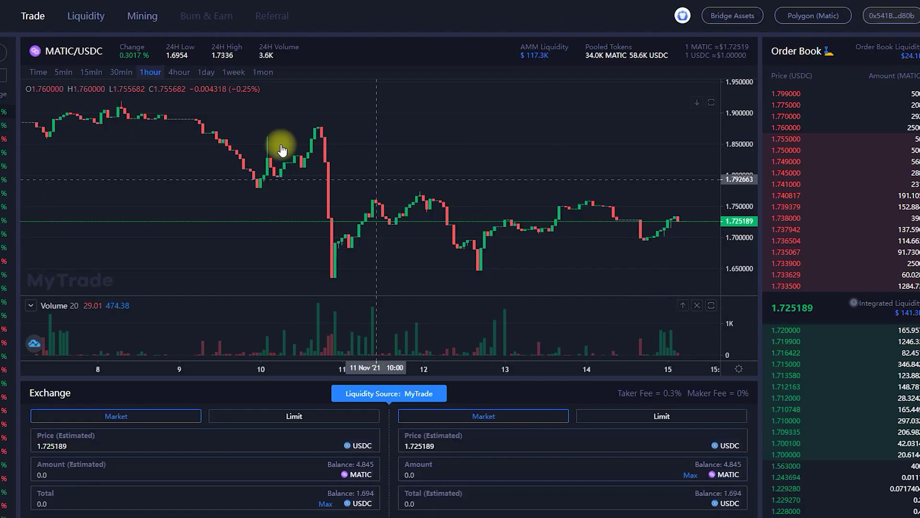
# - Start a new MATIC/USDC liquidity position with 0.5 MATIC entered
pyautogui.click(87, 17)
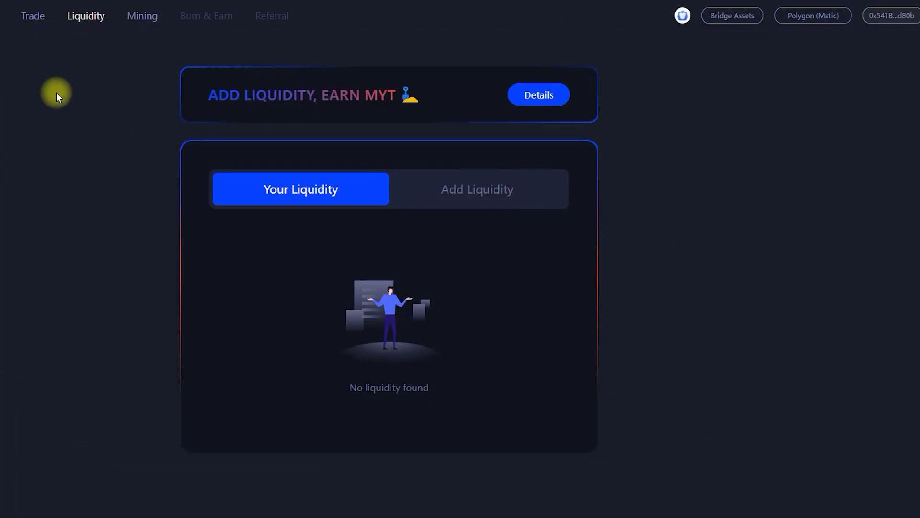
pyautogui.click(446, 194)
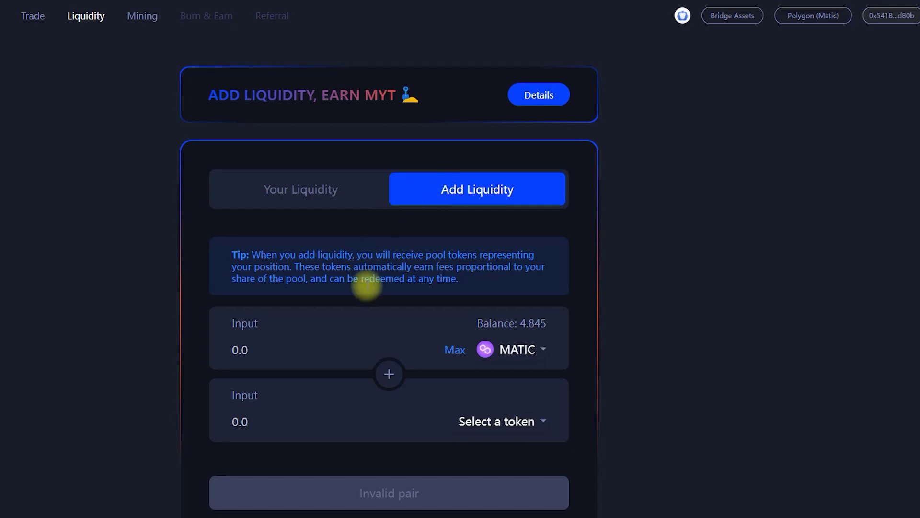
pyautogui.click(532, 434)
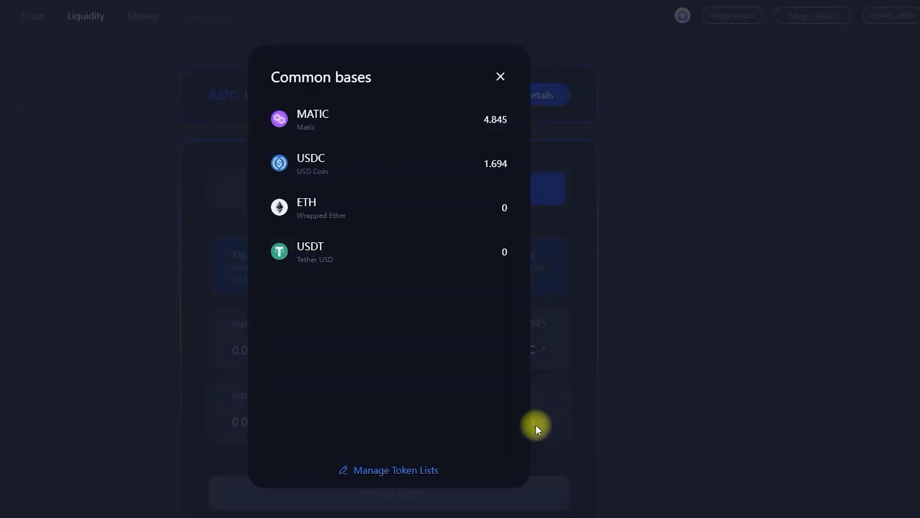
pyautogui.click(356, 164)
pyautogui.scroll(-3, 721, 305)
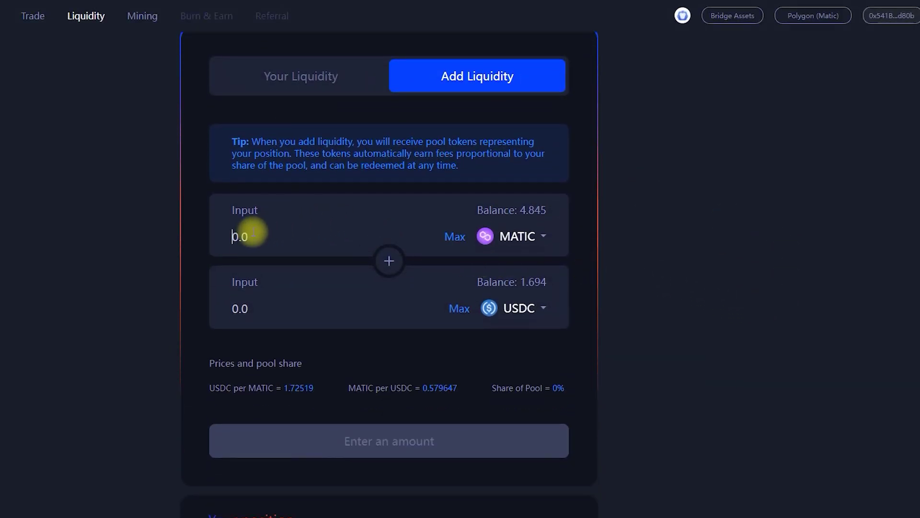
pyautogui.click(308, 242)
pyautogui.write('0.5')
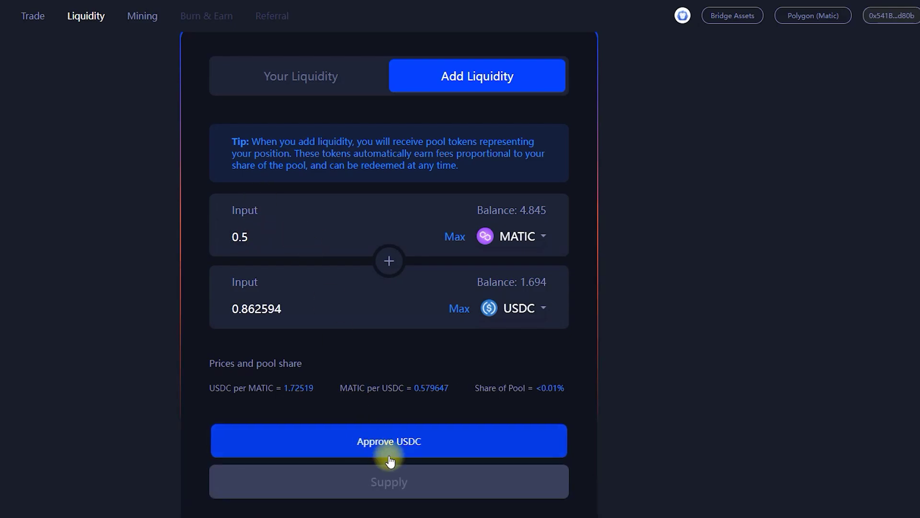
# - Approve USDC and supply 0.5 MATIC plus 0.862594 USDC to the pool
pyautogui.click(405, 445)
pyautogui.scroll(-1, 898, 277)
pyautogui.click(894, 276)
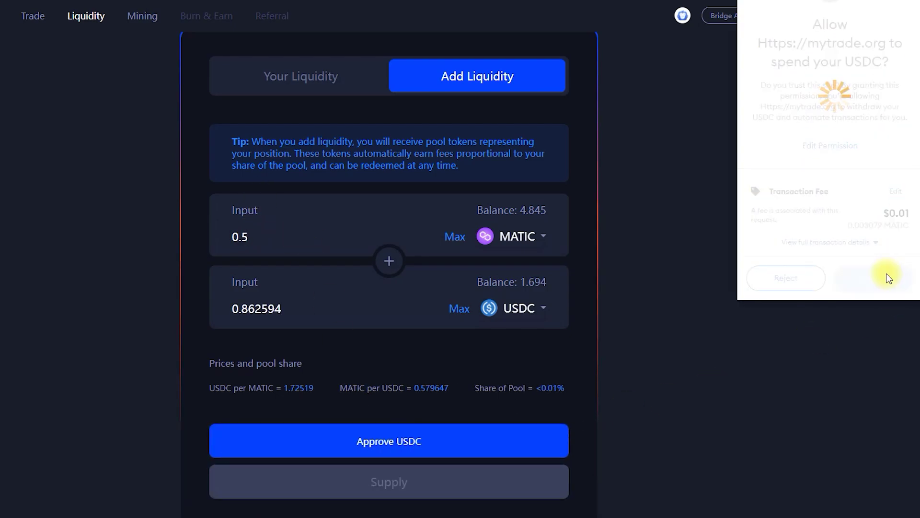
pyautogui.click(402, 445)
pyautogui.click(422, 399)
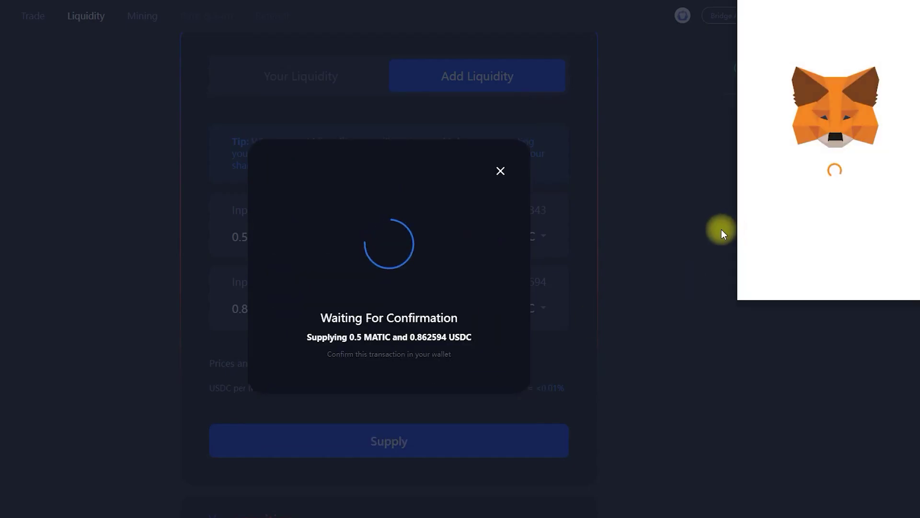
pyautogui.click(877, 277)
pyautogui.click(416, 388)
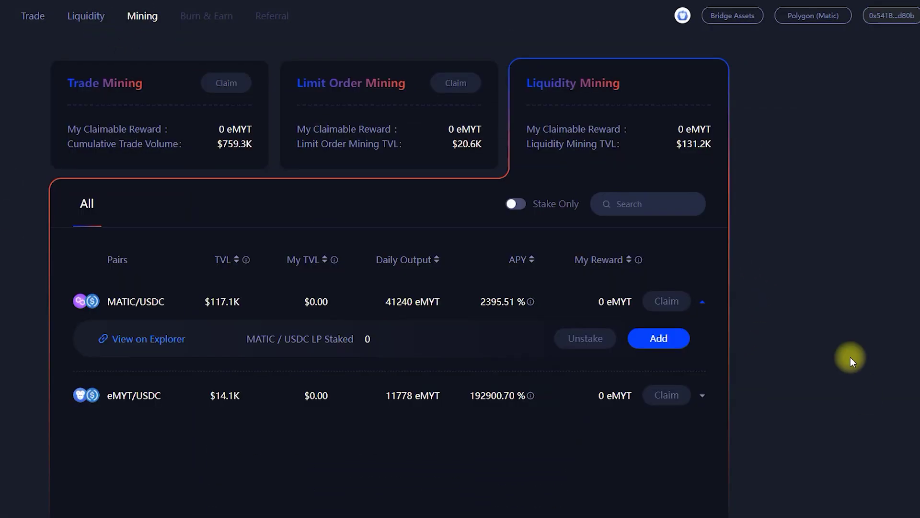
# - Approve and deposit the MATIC/USDC LP tokens, worth $1.73, into liquidity mining
pyautogui.click(676, 343)
pyautogui.click(414, 306)
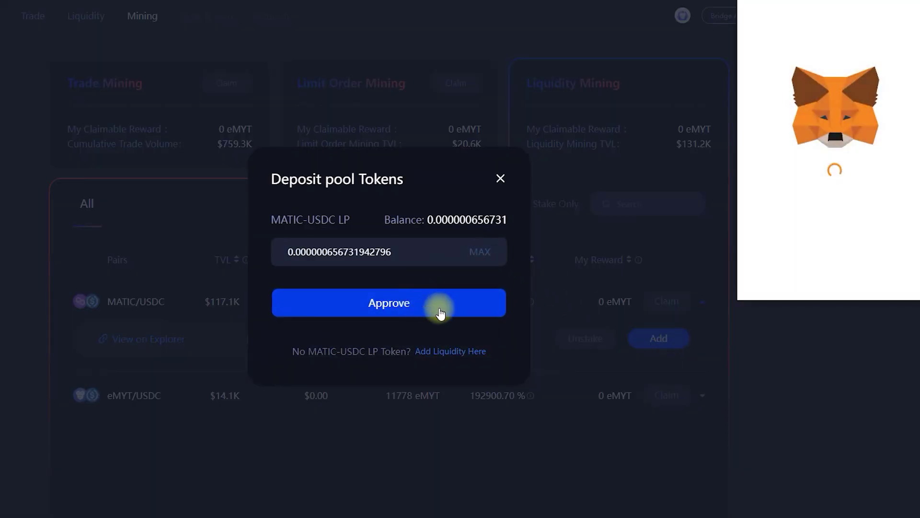
pyautogui.click(885, 279)
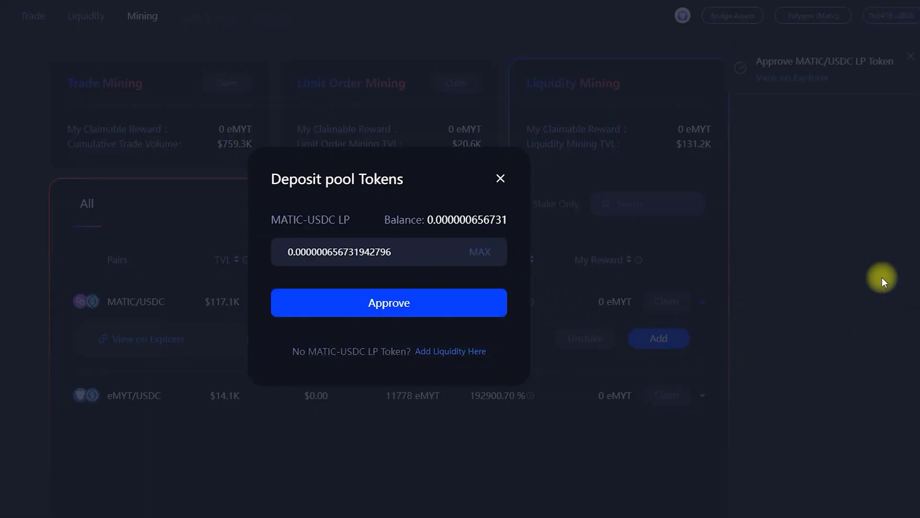
pyautogui.click(405, 309)
pyautogui.scroll(-1, 889, 289)
pyautogui.click(880, 277)
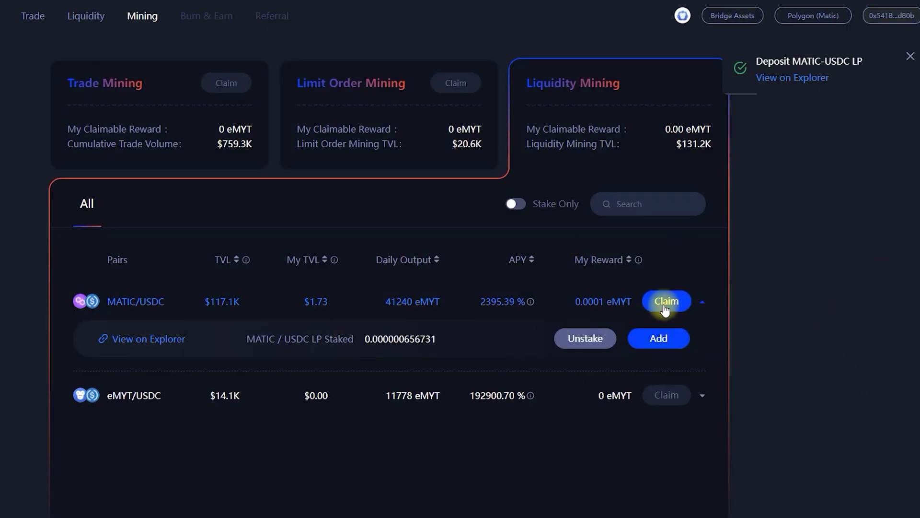
# - Claim the 0.0000618948 eMYT liquidity-mining reward
pyautogui.click(666, 302)
pyautogui.scroll(-1, 879, 240)
pyautogui.click(879, 278)
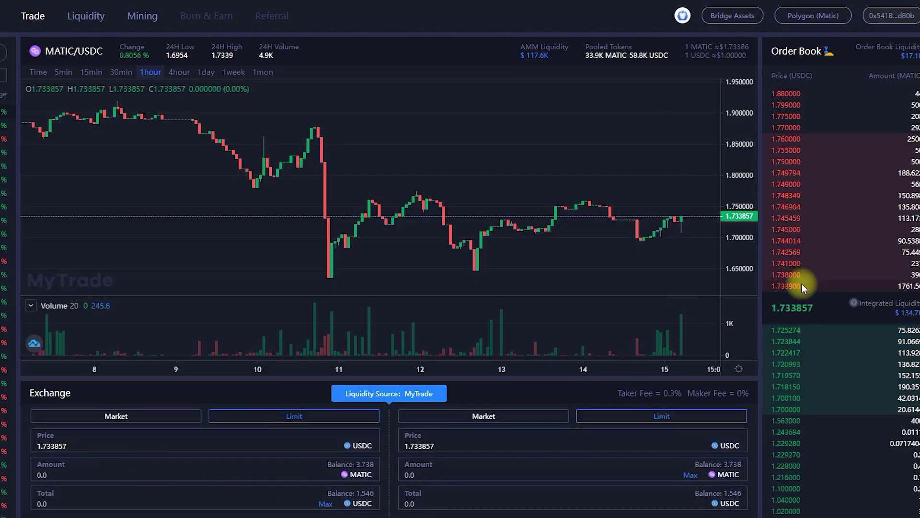
# - Place a limit buy of 0.576734 MATIC for 1 USDC at 1.7339, then view Mining
pyautogui.moveTo(802, 284); pyautogui.dragTo(770, 288)
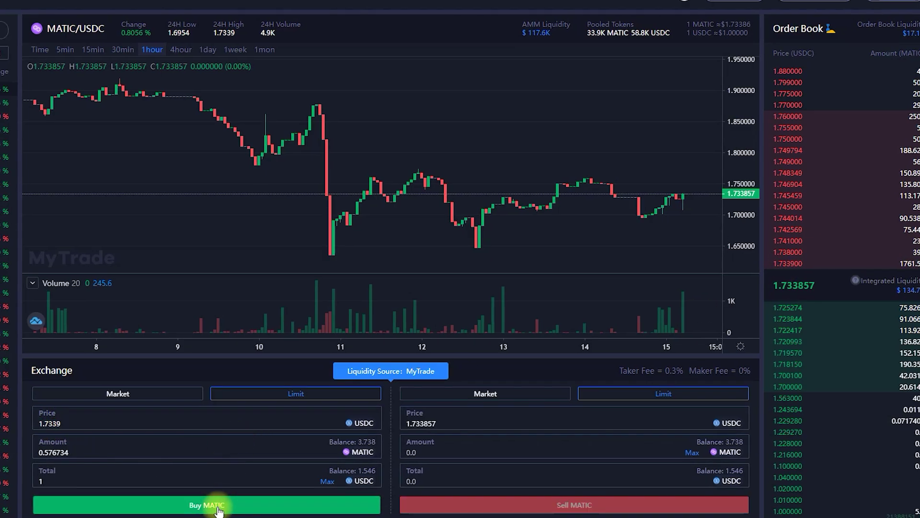
pyautogui.click(217, 506)
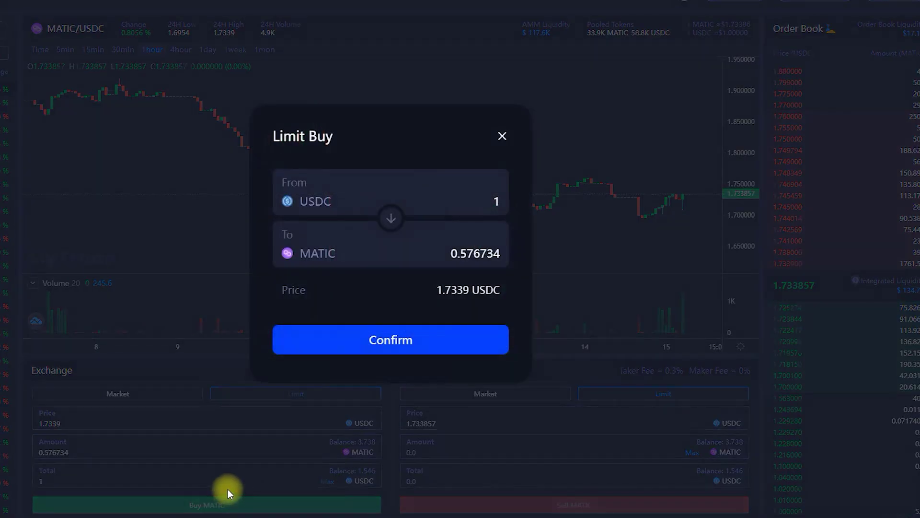
pyautogui.click(451, 346)
pyautogui.click(889, 252)
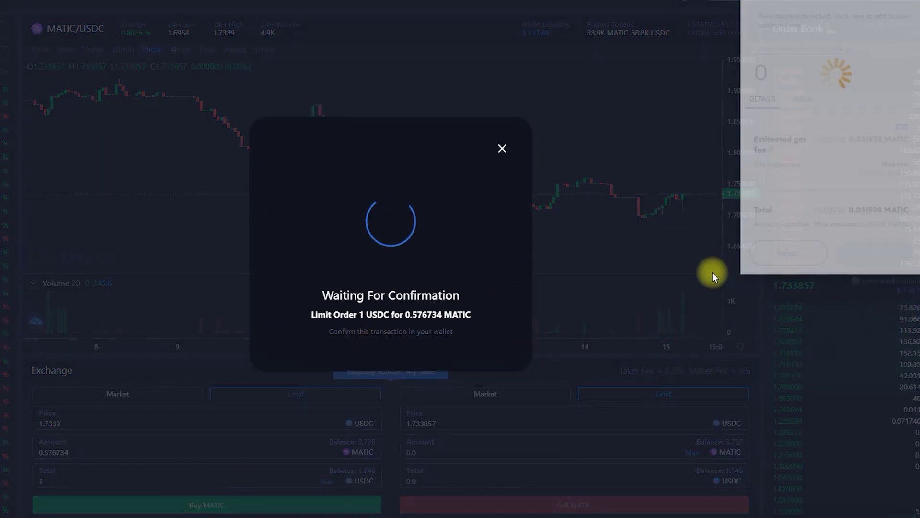
pyautogui.click(427, 339)
pyautogui.click(142, 16)
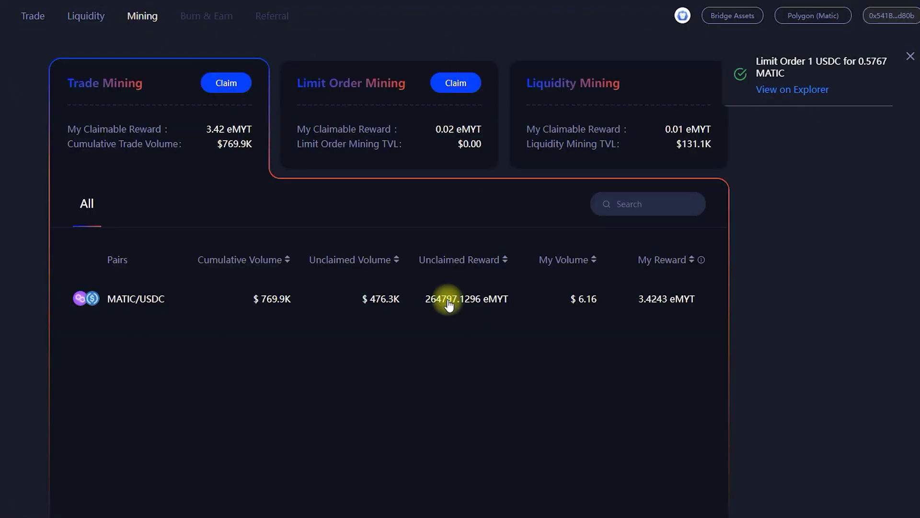
# - Claim the 0.02 eMYT from Limit Order Mining and approve the transaction in MetaMask
pyautogui.click(364, 91)
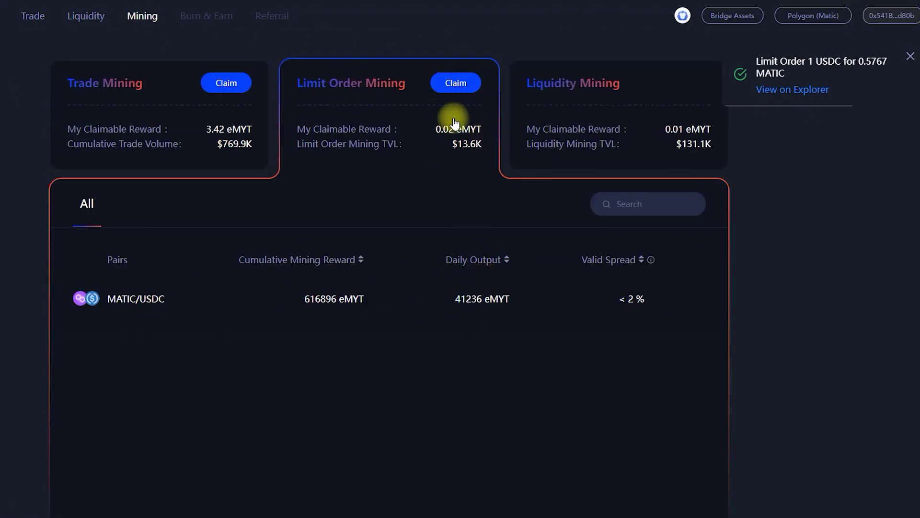
pyautogui.click(455, 85)
pyautogui.scroll(-1, 863, 216)
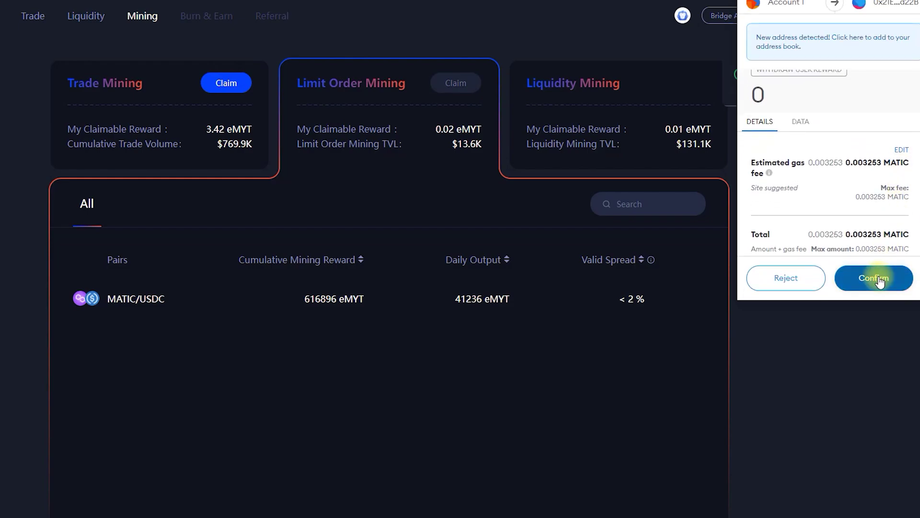
pyautogui.click(880, 277)
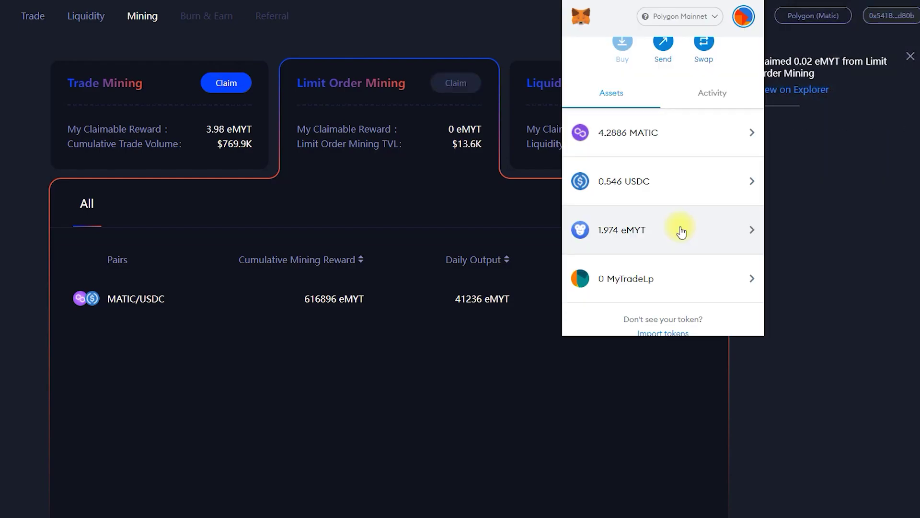